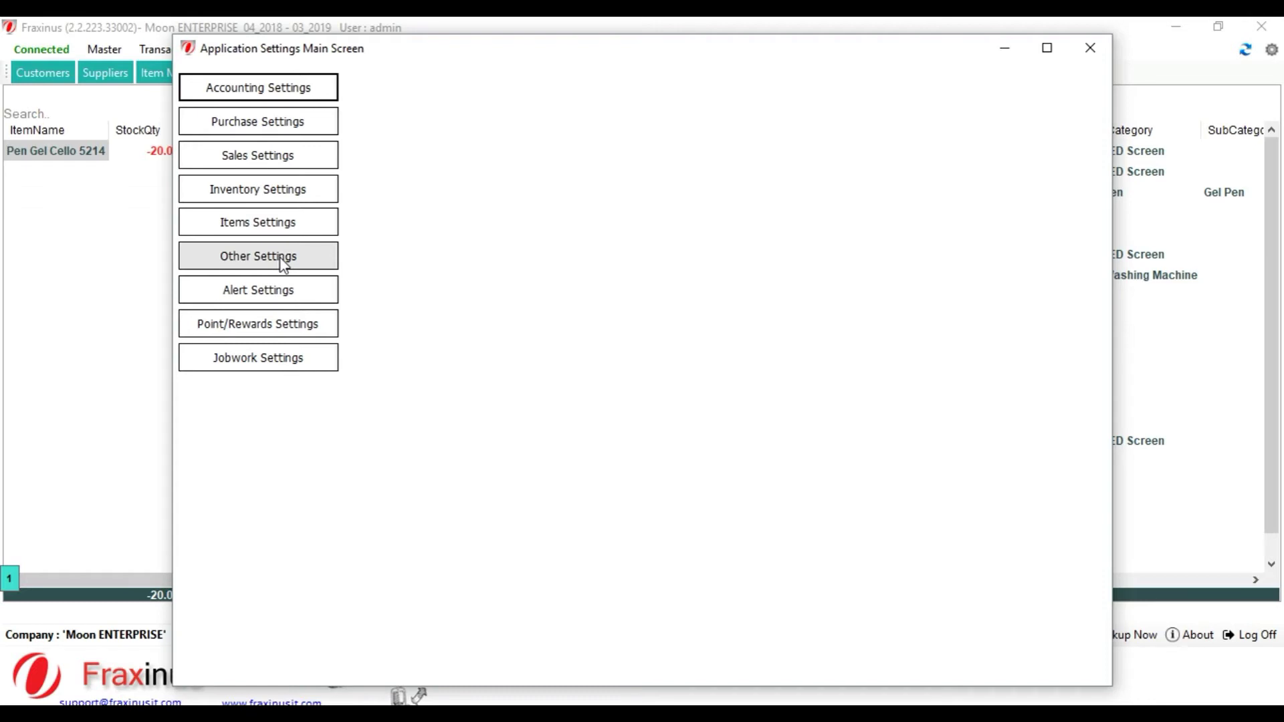
Open the SMS settings under Other Settings and select the Free SMS Service By Fraxinus option.
left_click(283, 262)
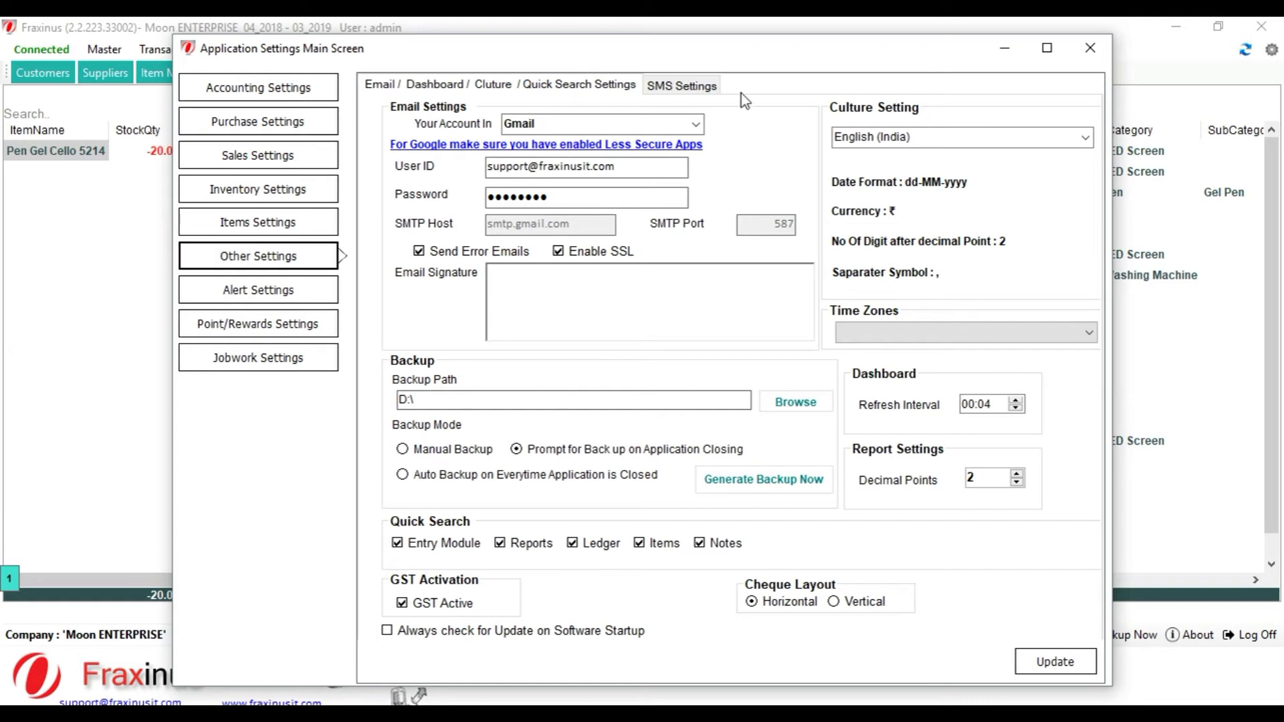
left_click(682, 85)
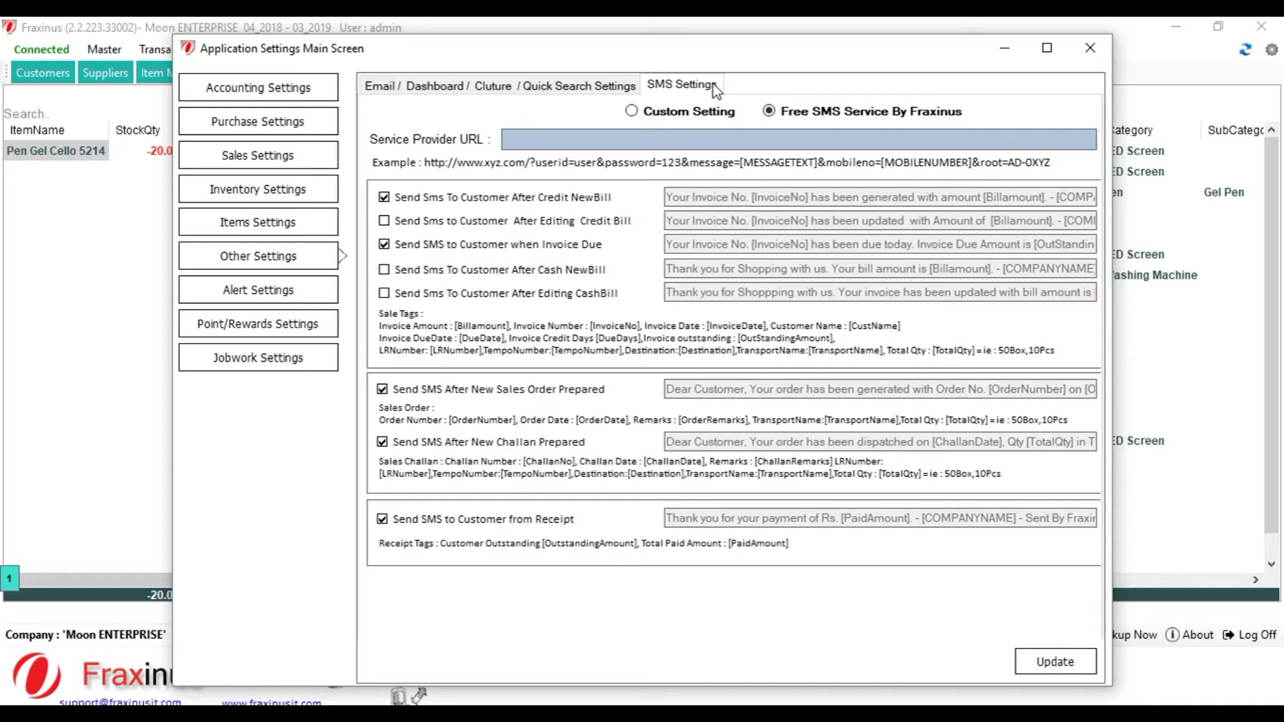
left_click(707, 109)
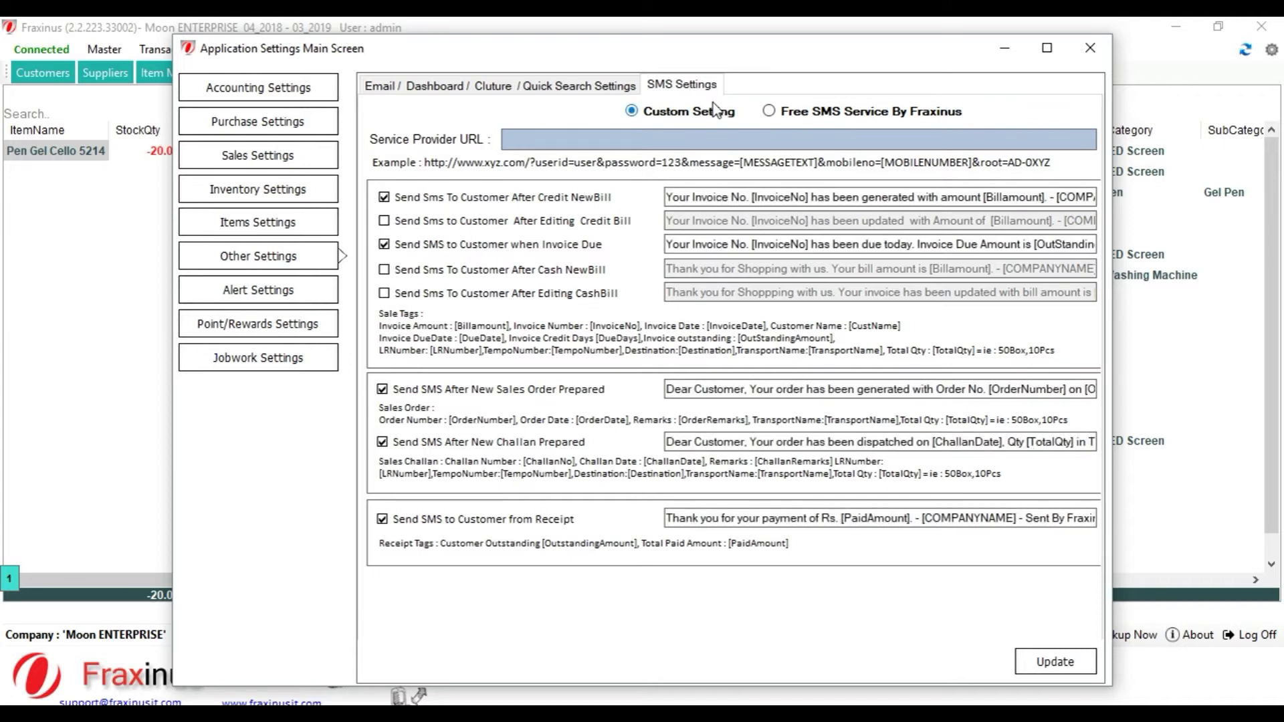
left_click(889, 110)
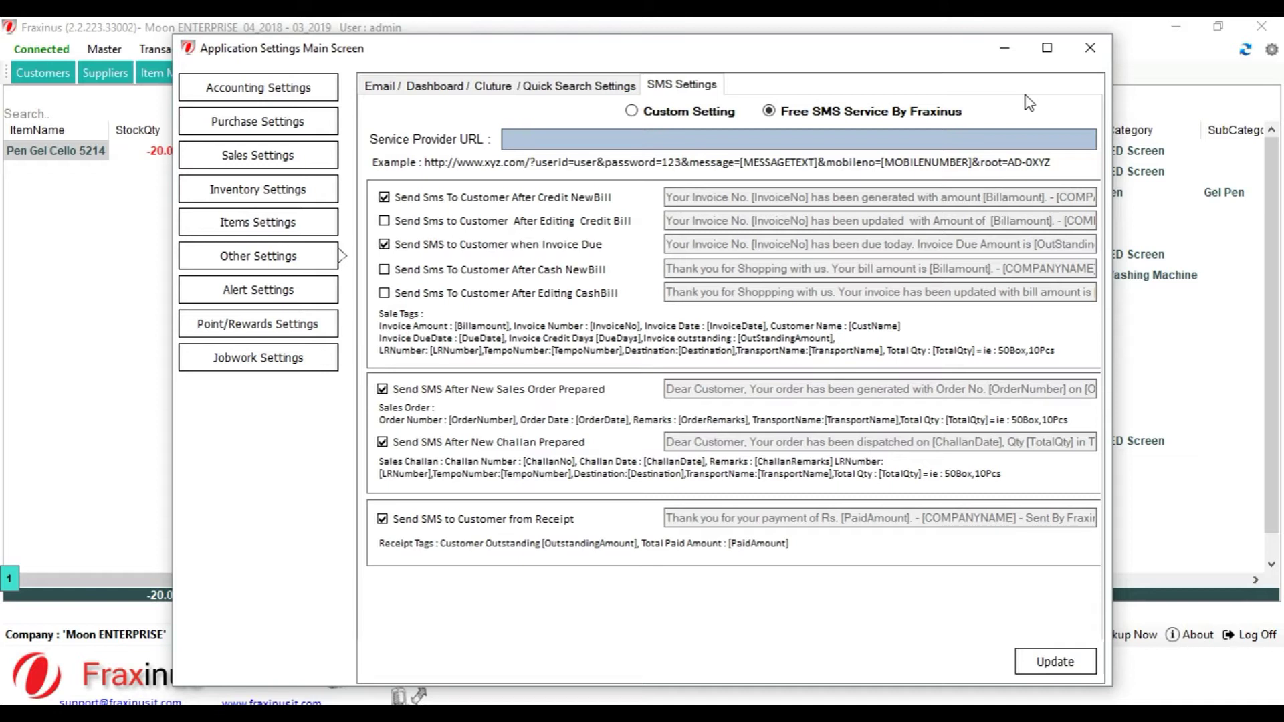
left_click(671, 118)
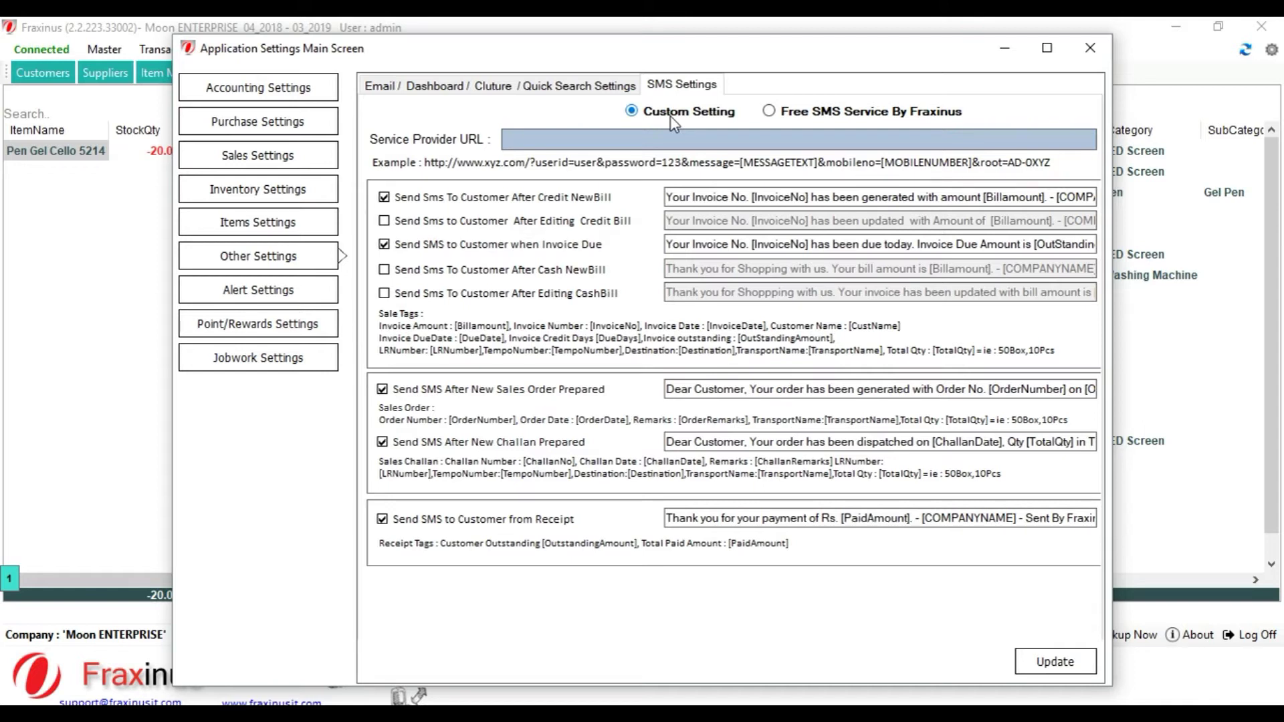
left_click(661, 145)
left_click(847, 111)
left_click(831, 132)
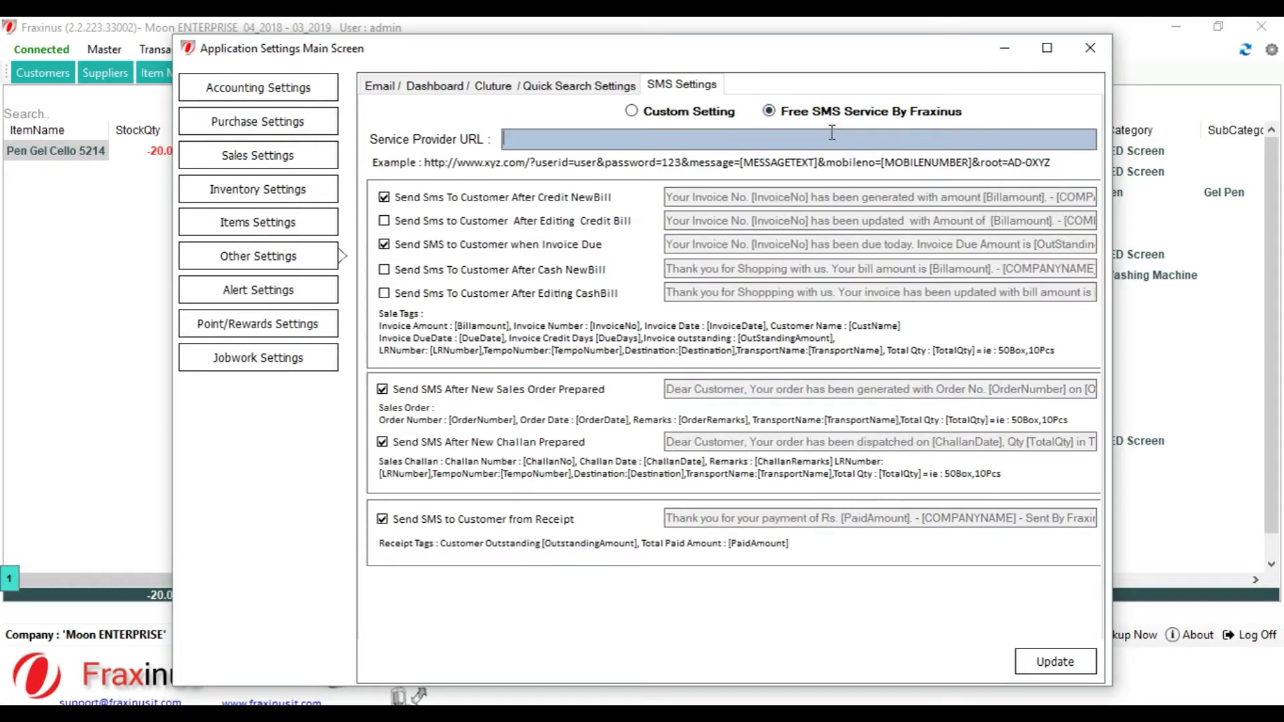
left_click(864, 115)
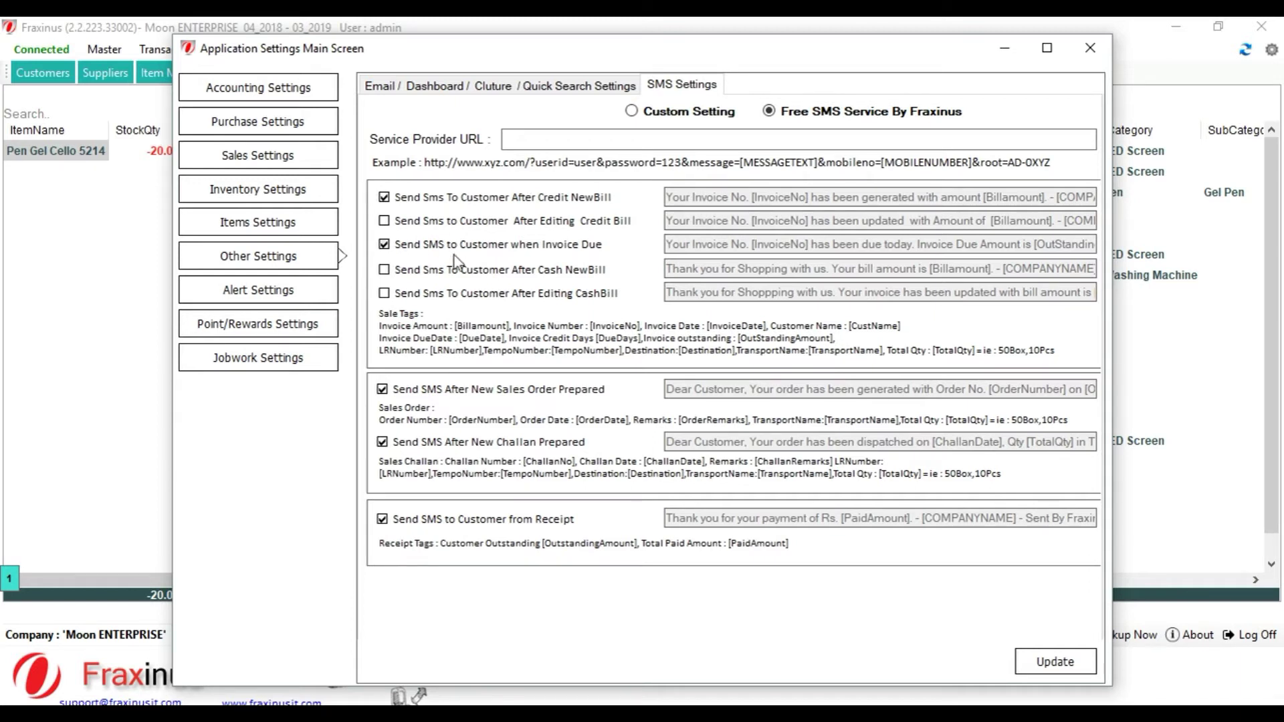
left_click(586, 247)
left_click(586, 247)
left_click(480, 392)
left_click(479, 392)
left_click(540, 446)
left_click(450, 526)
left_click(450, 527)
left_click(474, 524)
left_click(480, 524)
Save the updated SMS settings, dismiss the confirmation and close the application settings window.
left_click(1027, 662)
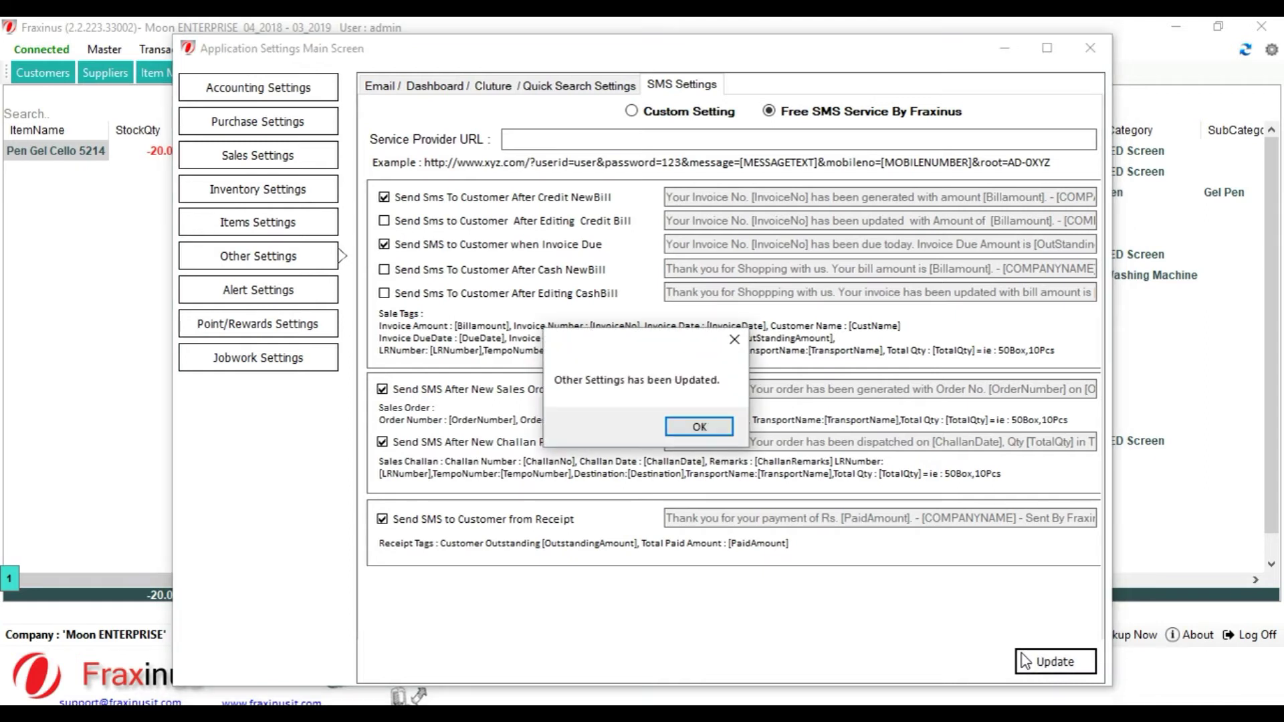
left_click(703, 429)
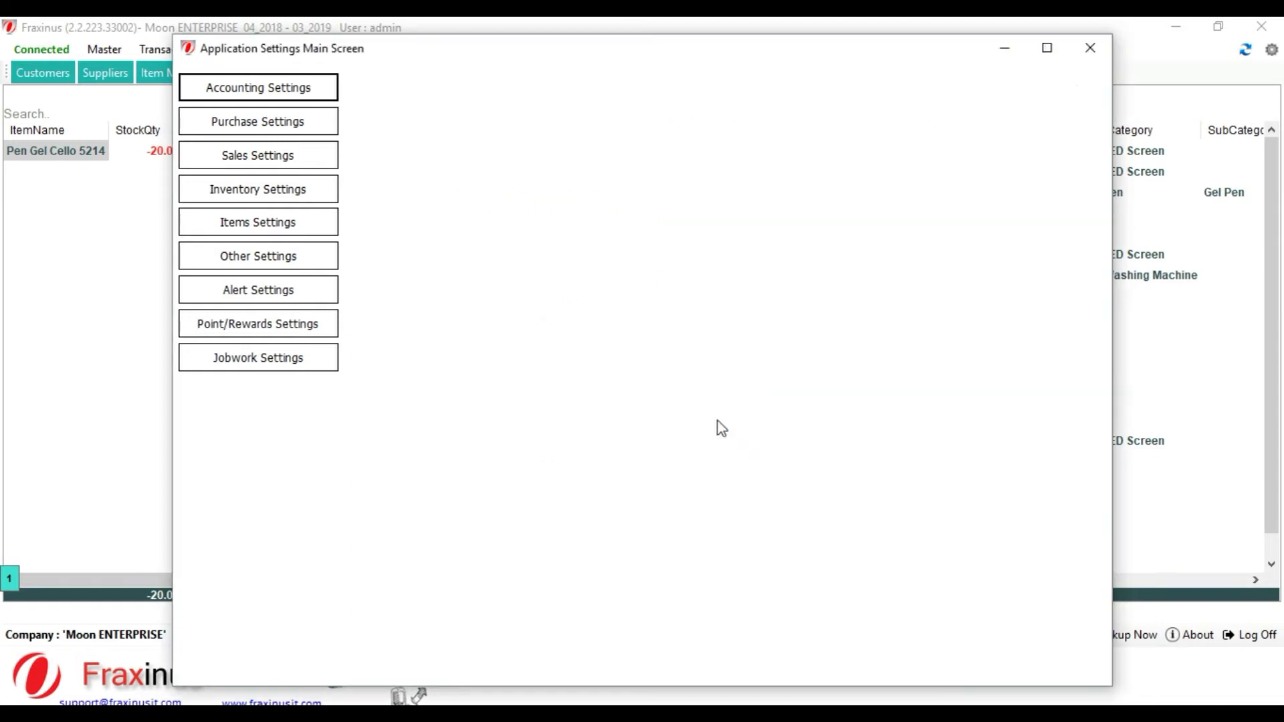
left_click(1096, 46)
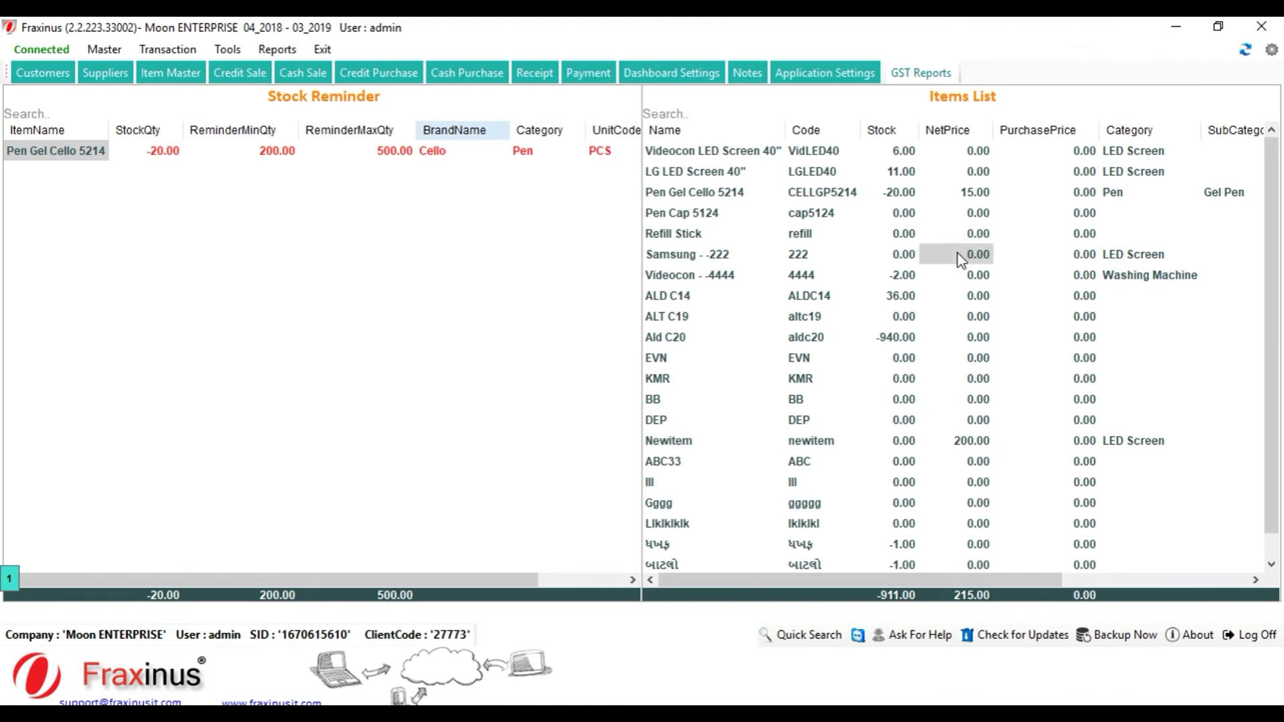
left_click(958, 254)
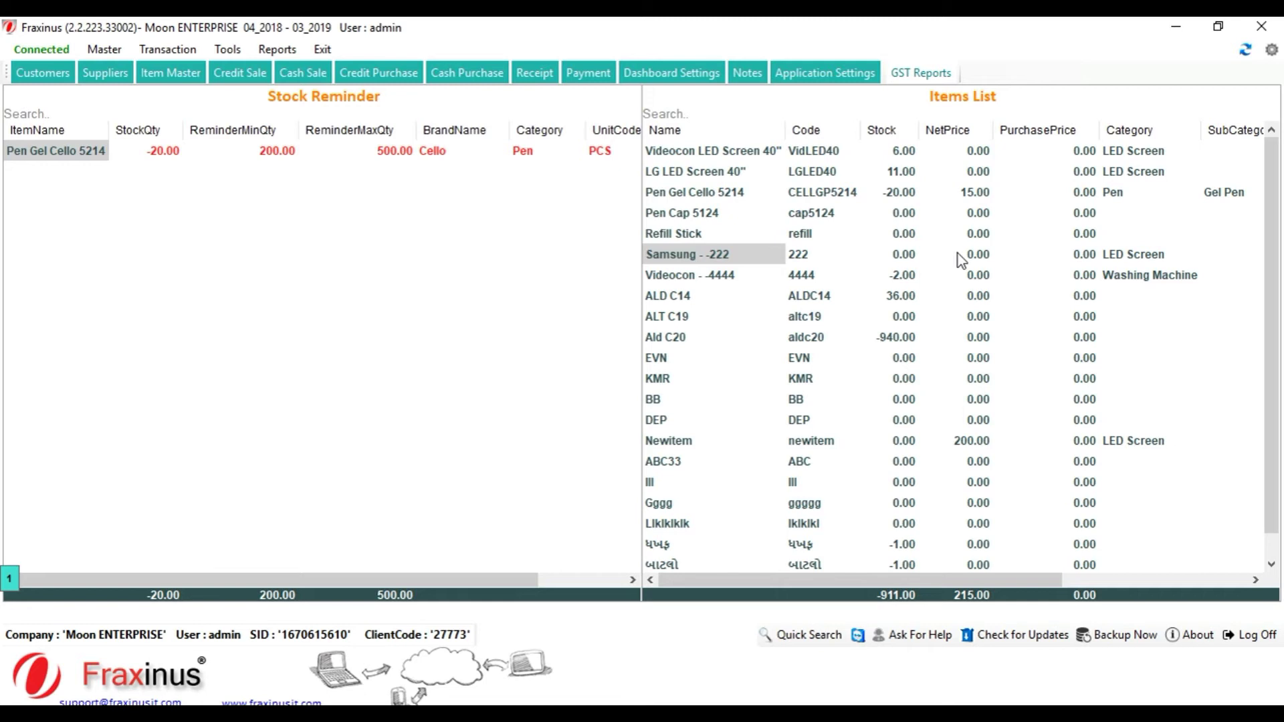
Start a new credit sale for customer NIC International, keeping the default date, GST tax mode, Tax invoice type and other header values.
left_click(224, 67)
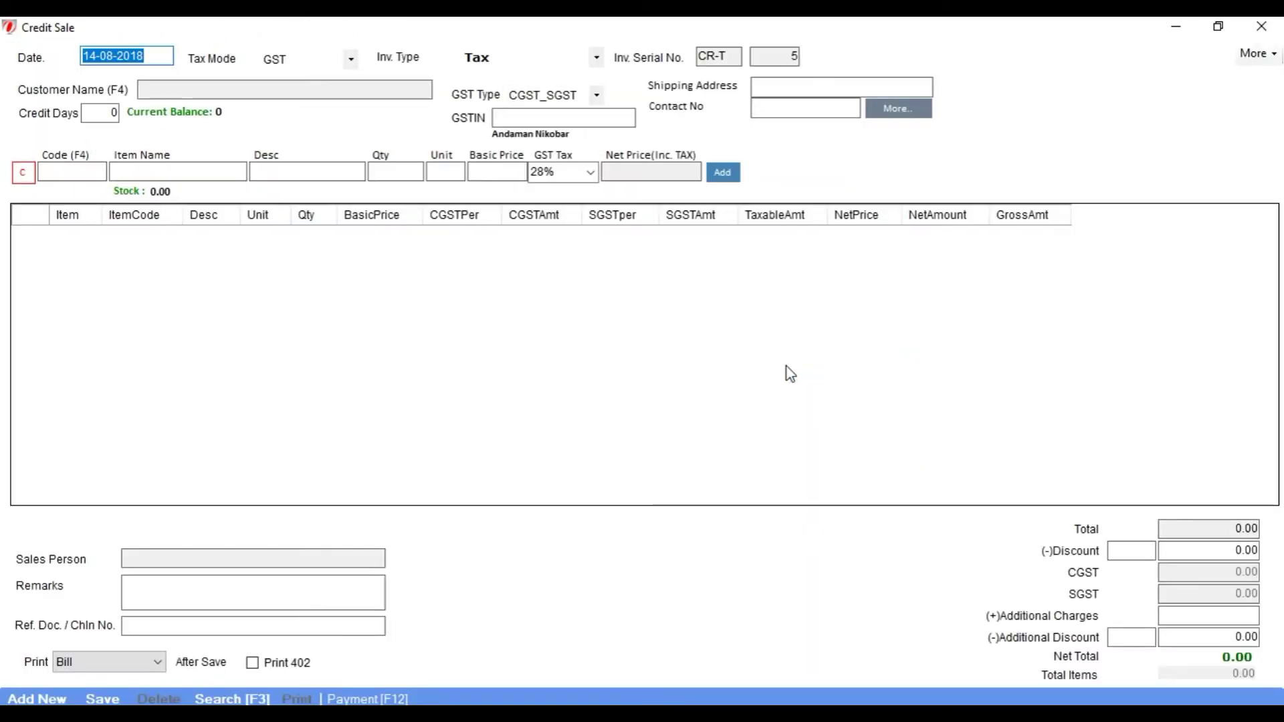
key("Return")
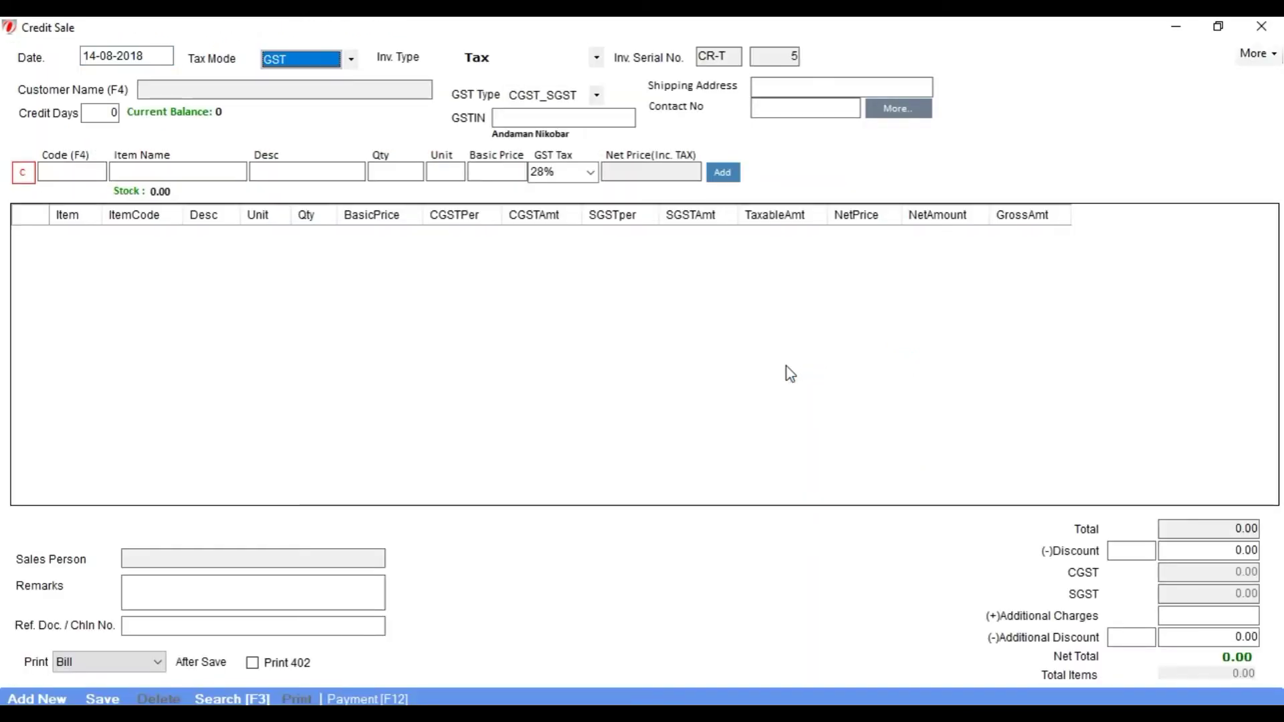
key("Return")
key("Return")
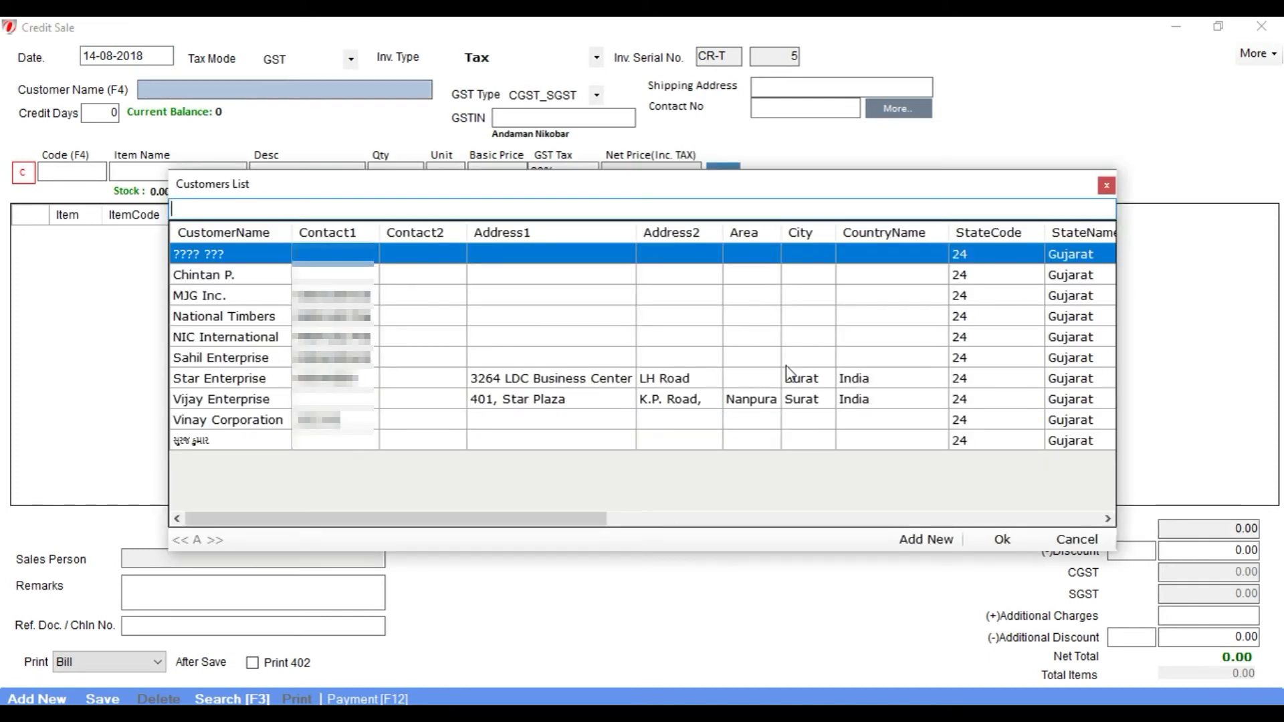
type("nic")
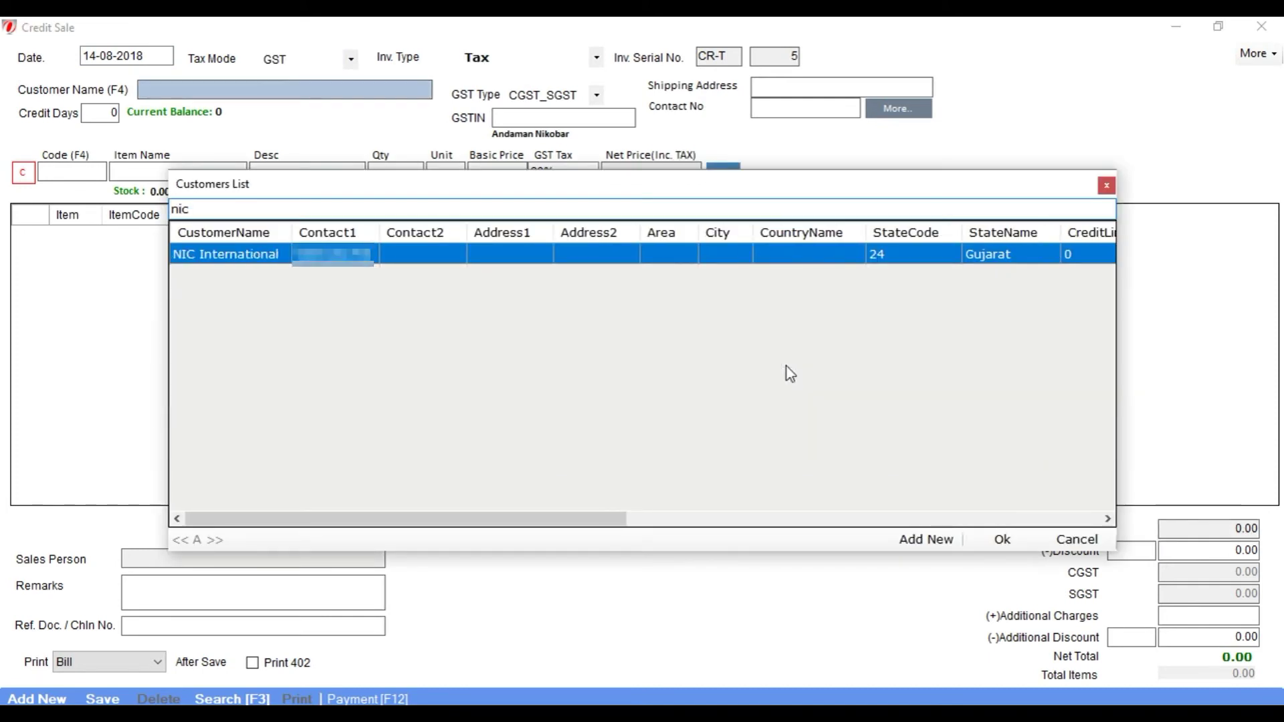
key("Return")
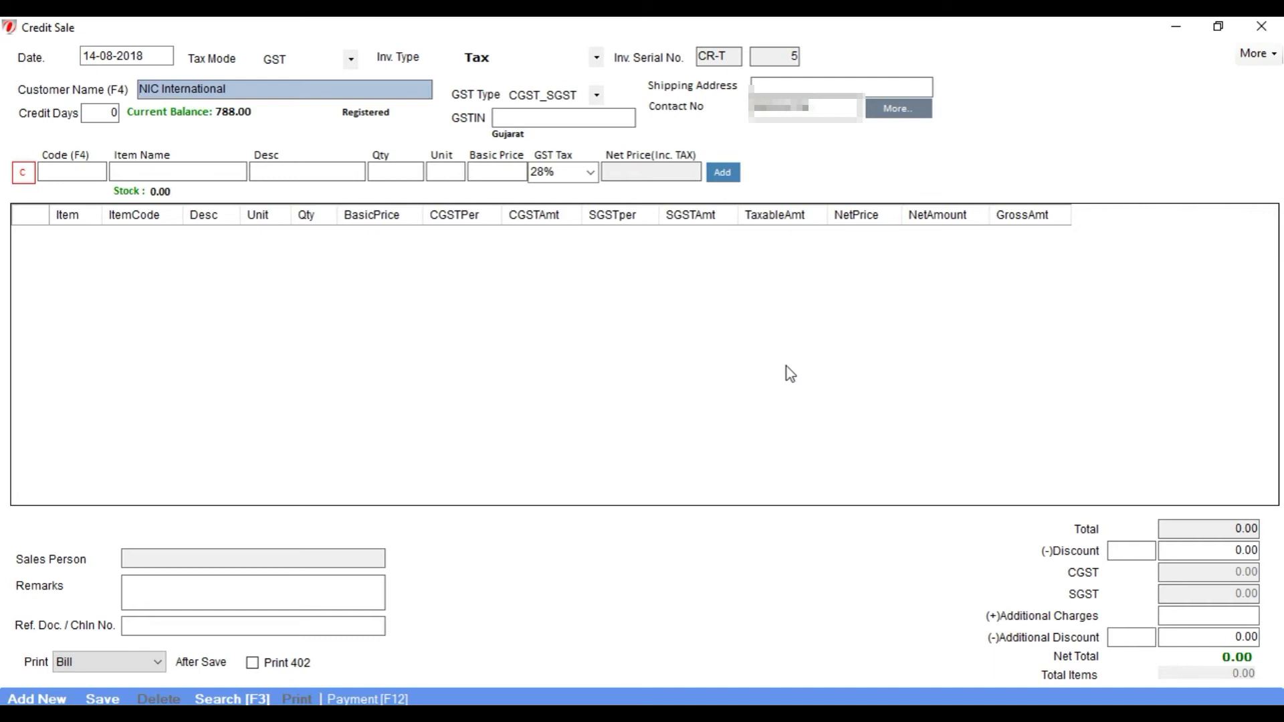
key("Return")
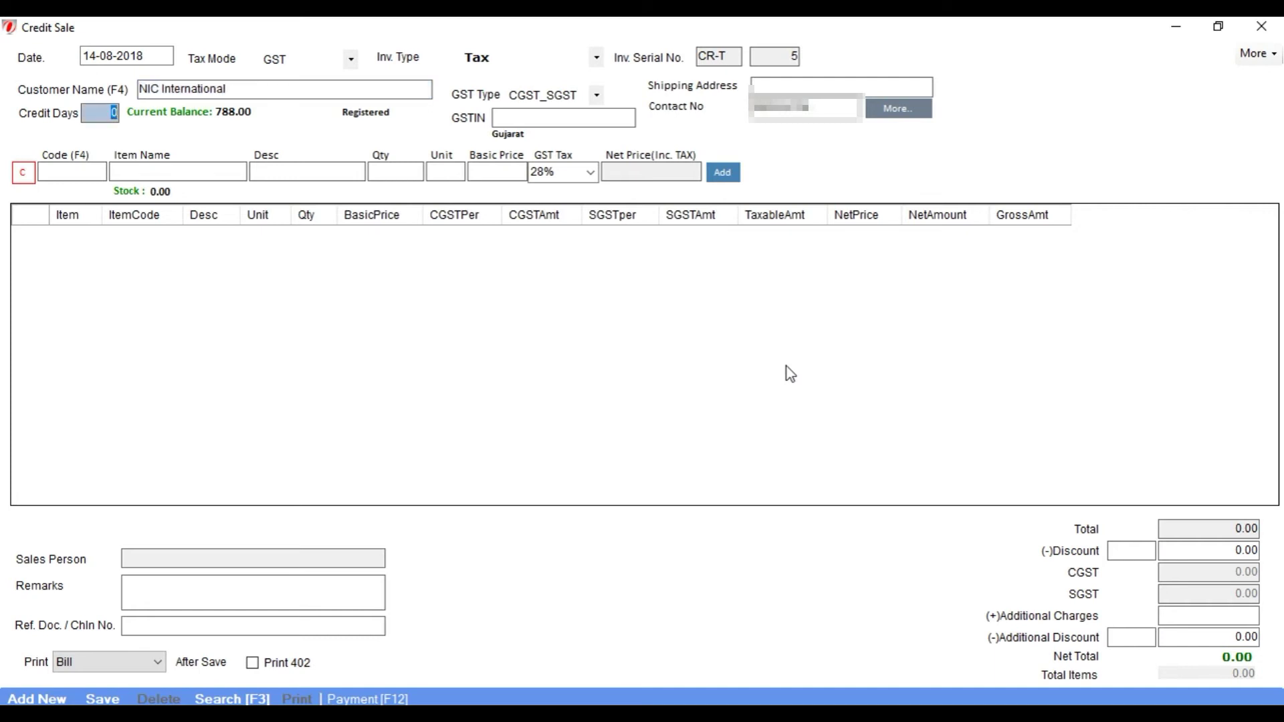
key("Return")
key("Return")
key("Return")
key("Return")
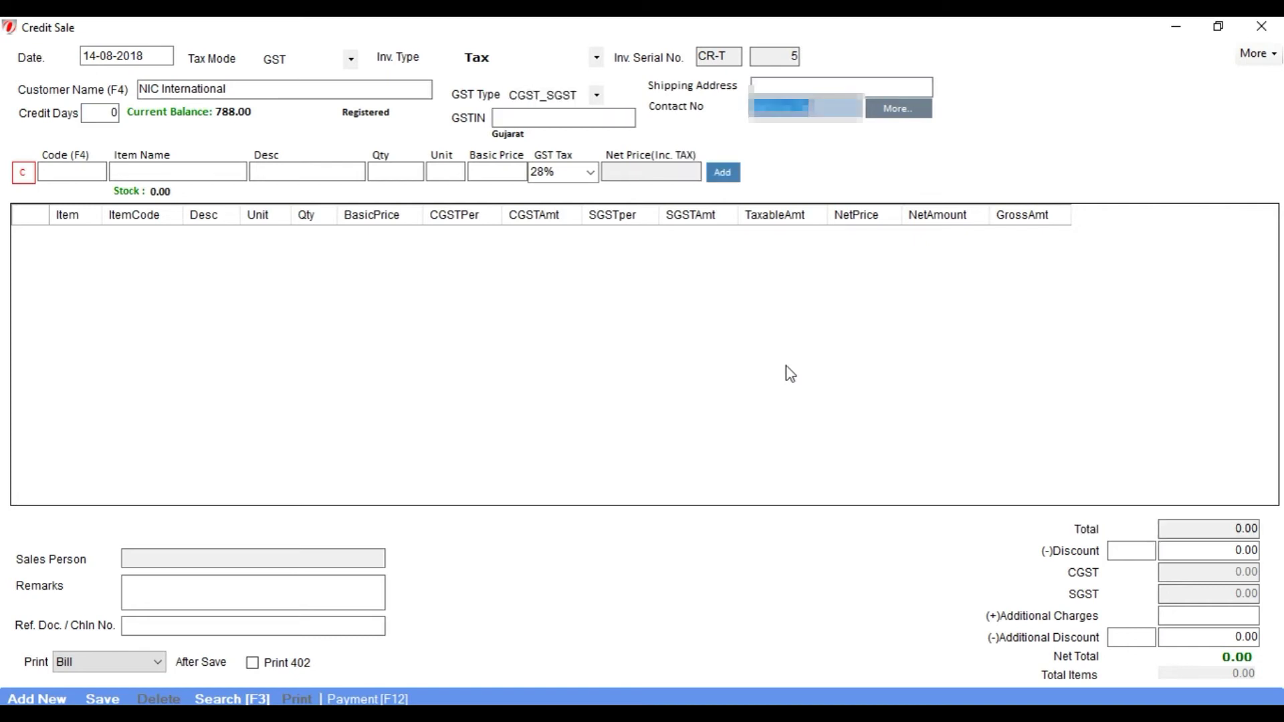
key("Return")
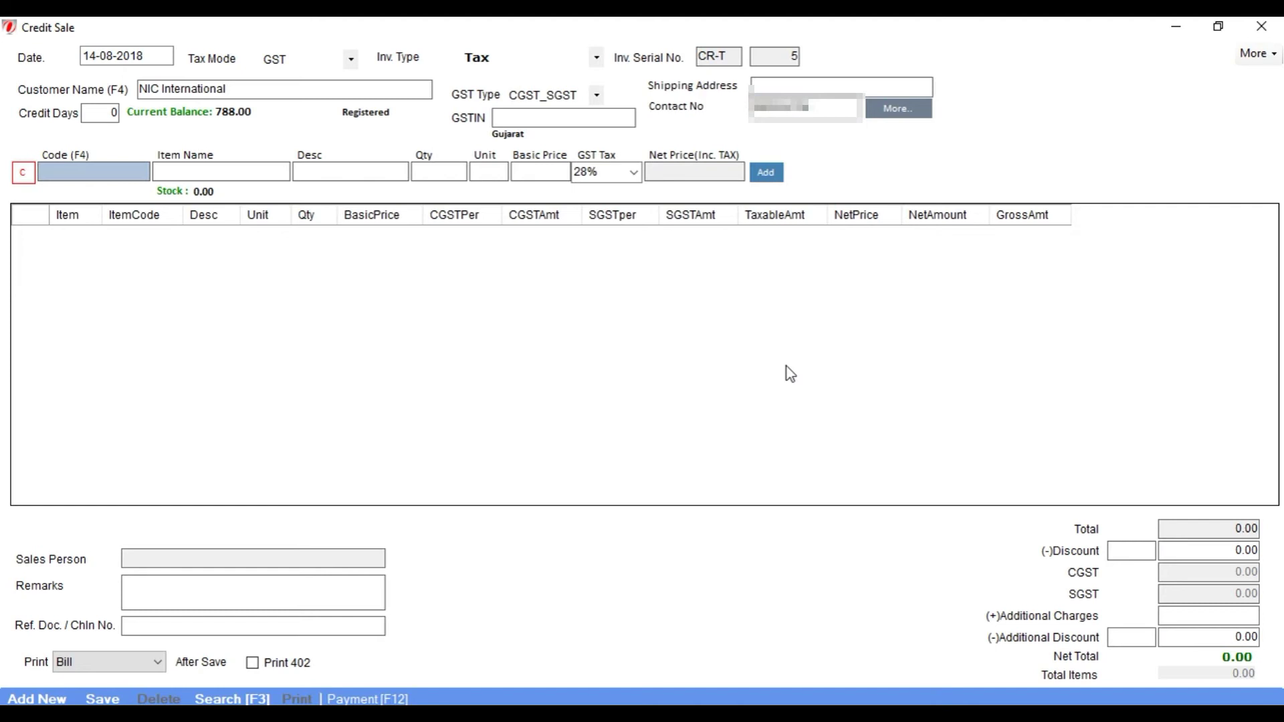
Add item ABC33 to the invoice with quantity 1, a basic price of 15200 and 18% GST.
key("F4")
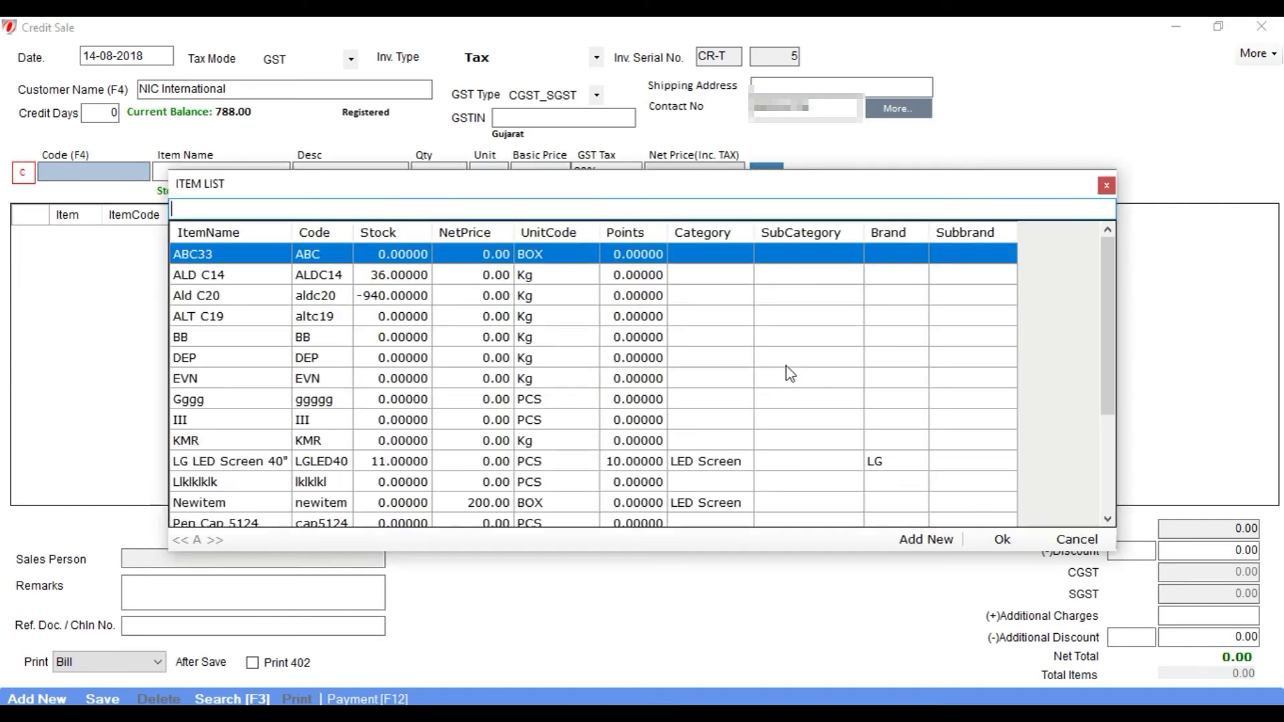
key("Return")
key("Return")
key("Return")
key("Return")
type("15200")
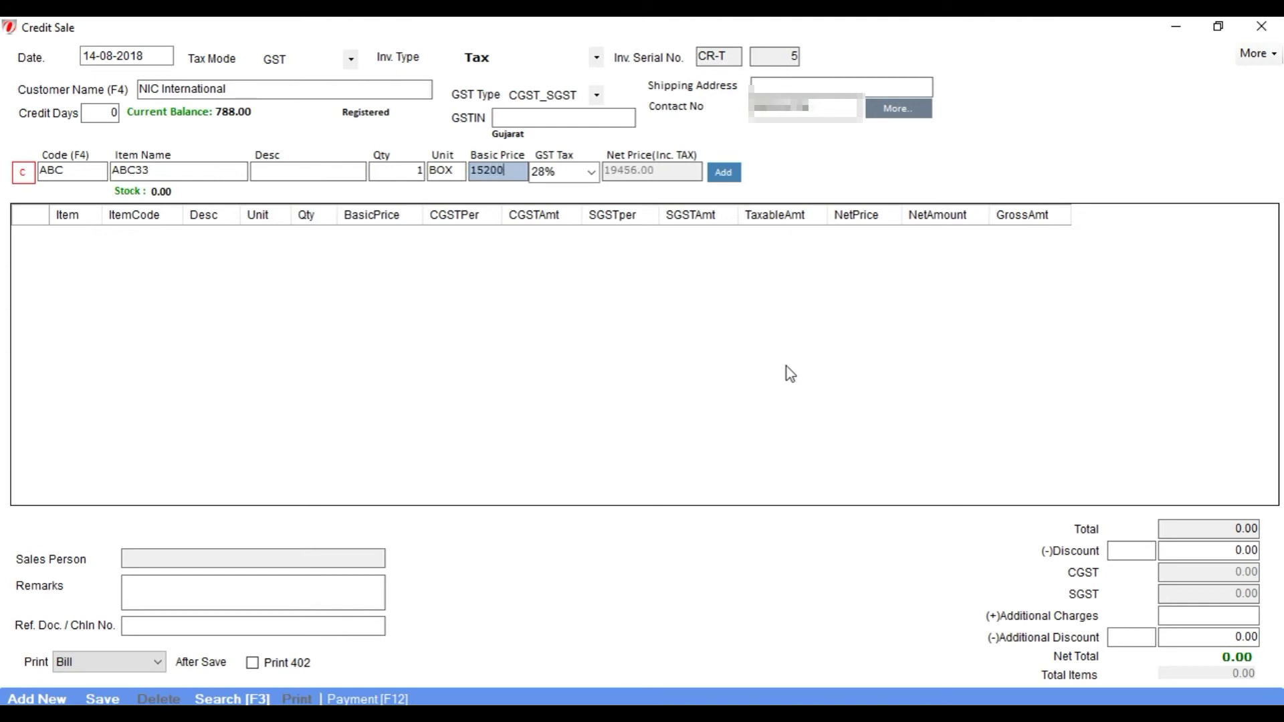
key("Return")
type("18")
key("Return")
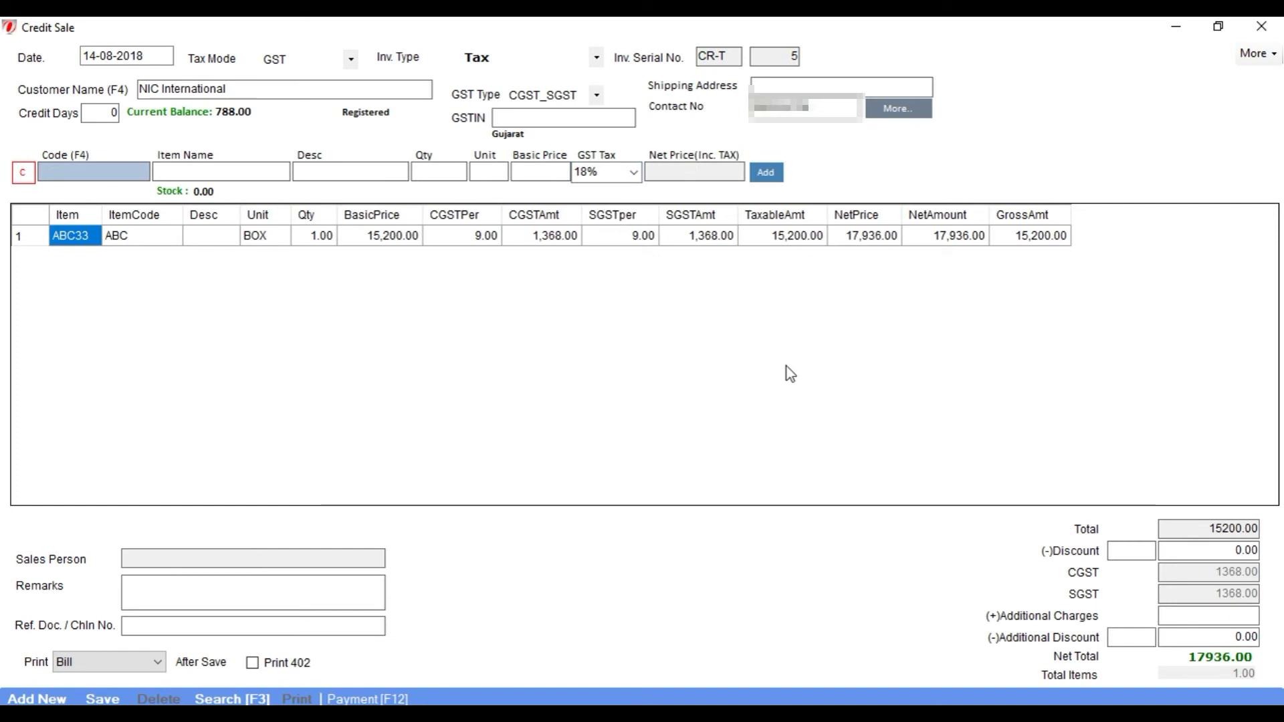
Add item ALT C19 to the invoice with quantity 1, a basic price of 200 and 18% GST.
key("F4")
key("Down")
key("Down")
key("Down")
key("Return")
key("Return")
type("200")
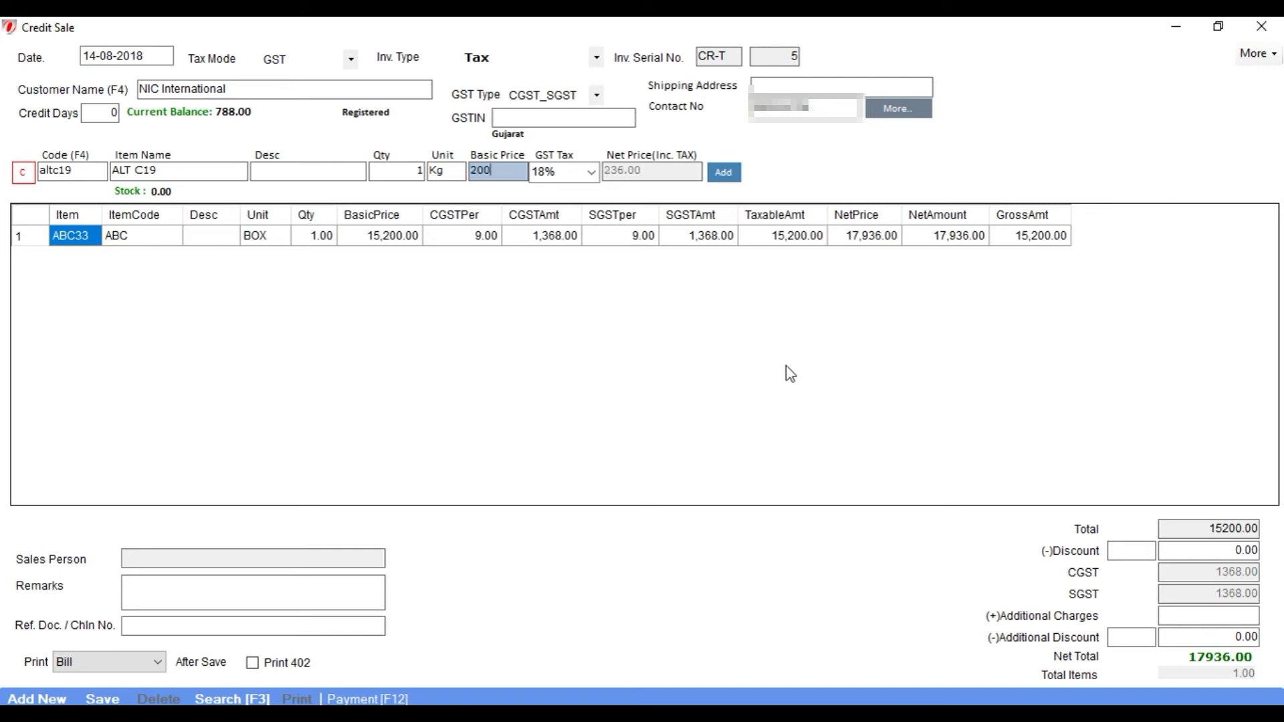
key("Return")
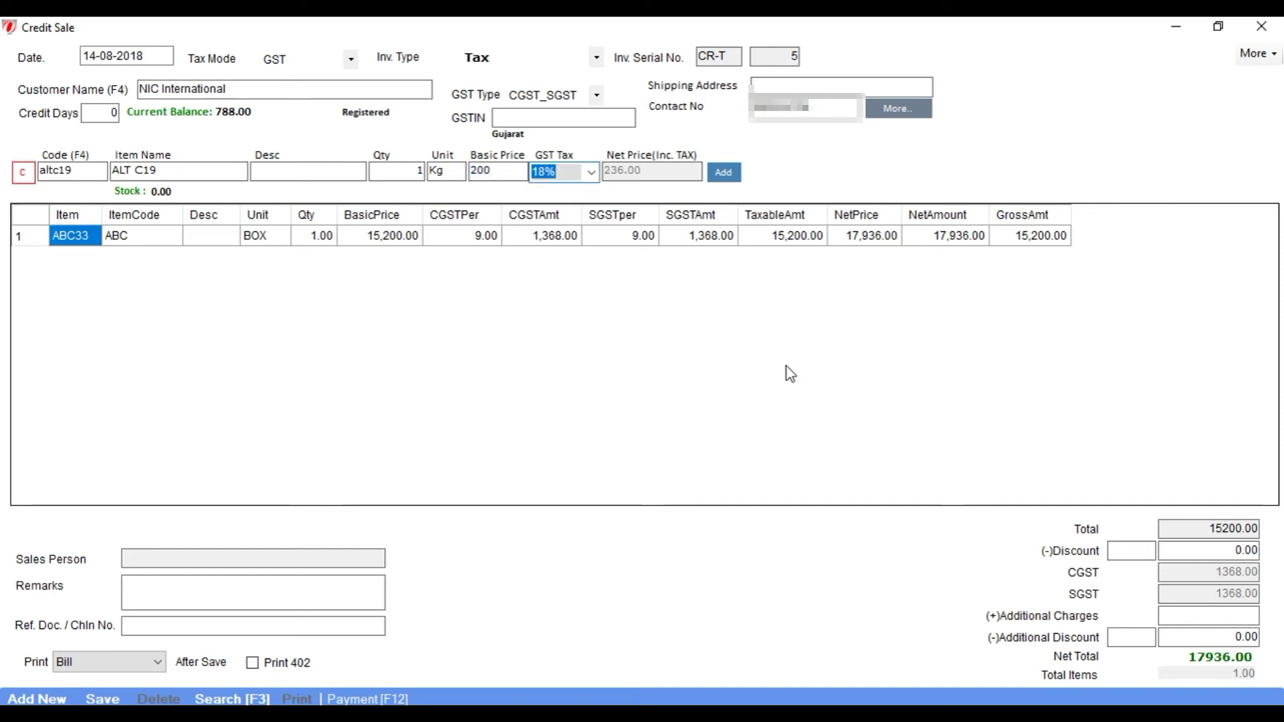
key("Return")
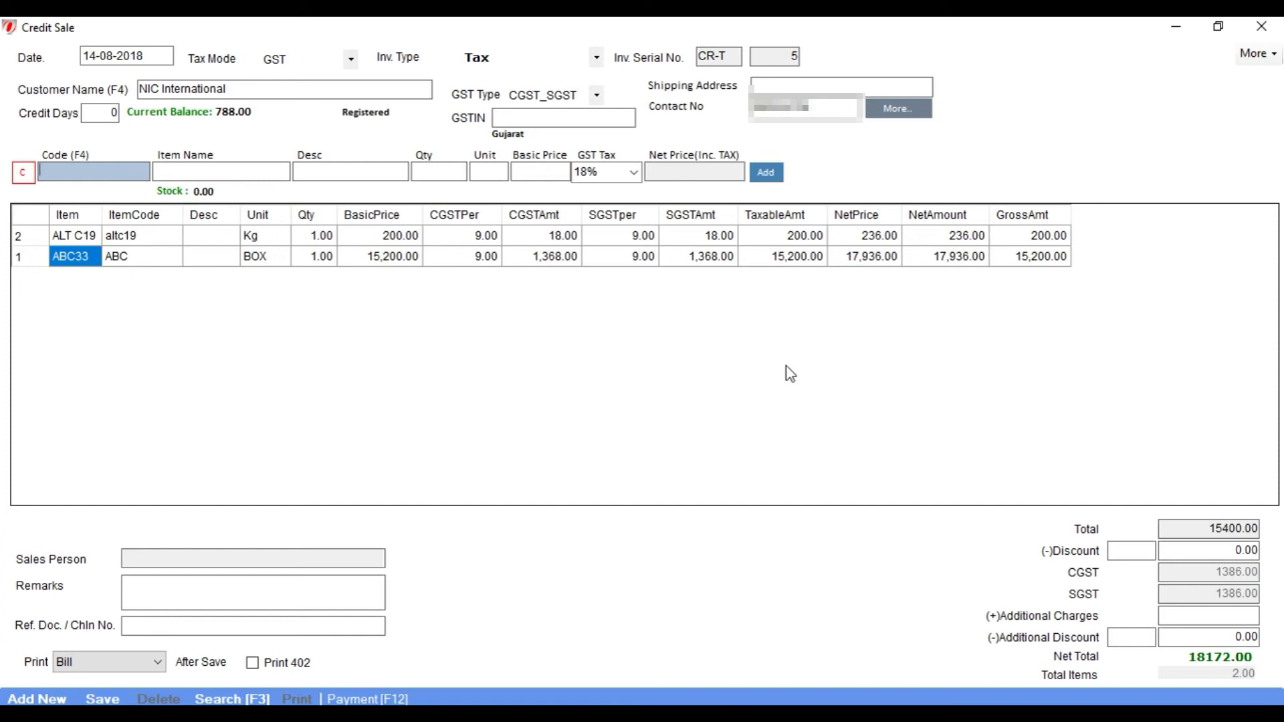
Save the credit sale invoice without printing it and leave the credit sale form.
key("ctrl+s")
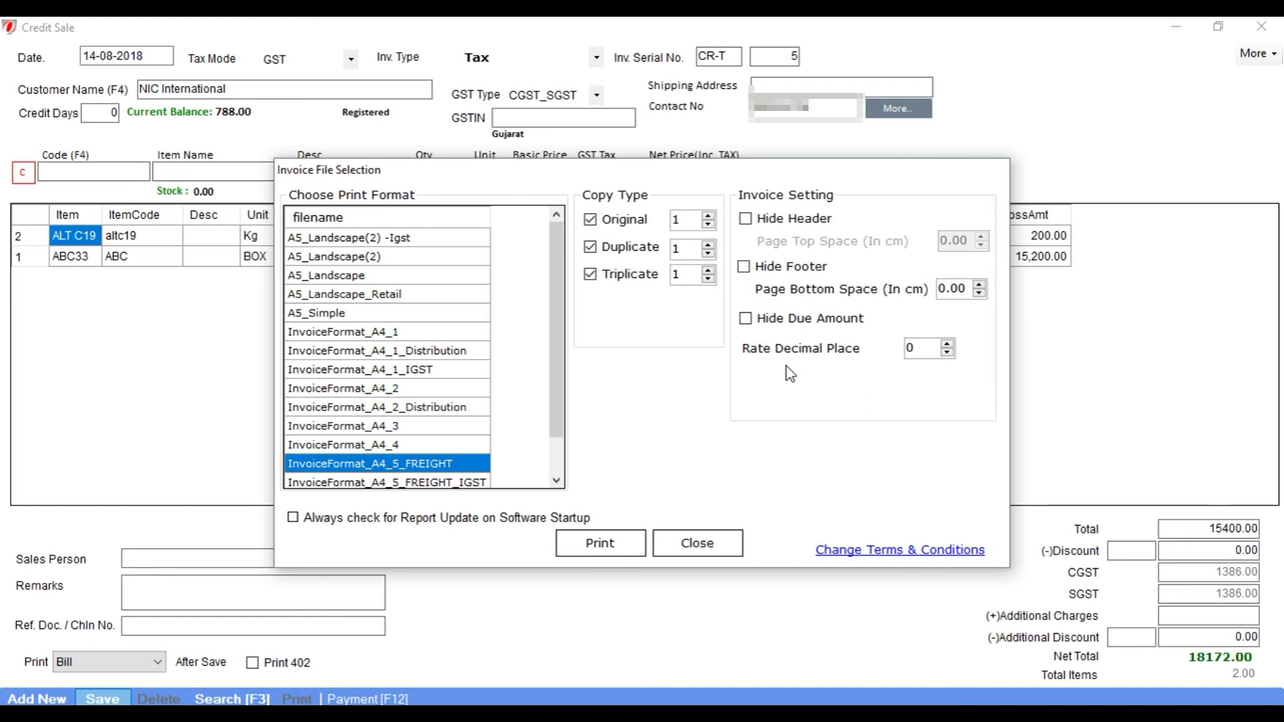
left_click(698, 542)
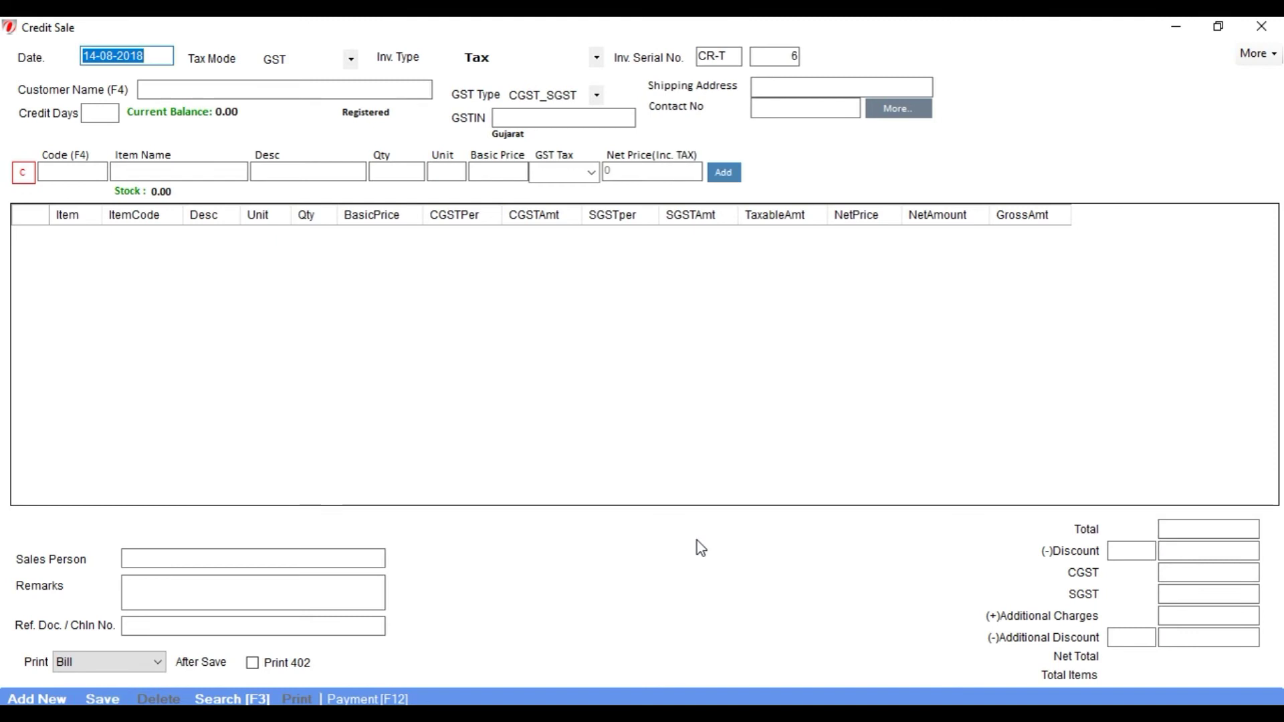
key("Escape")
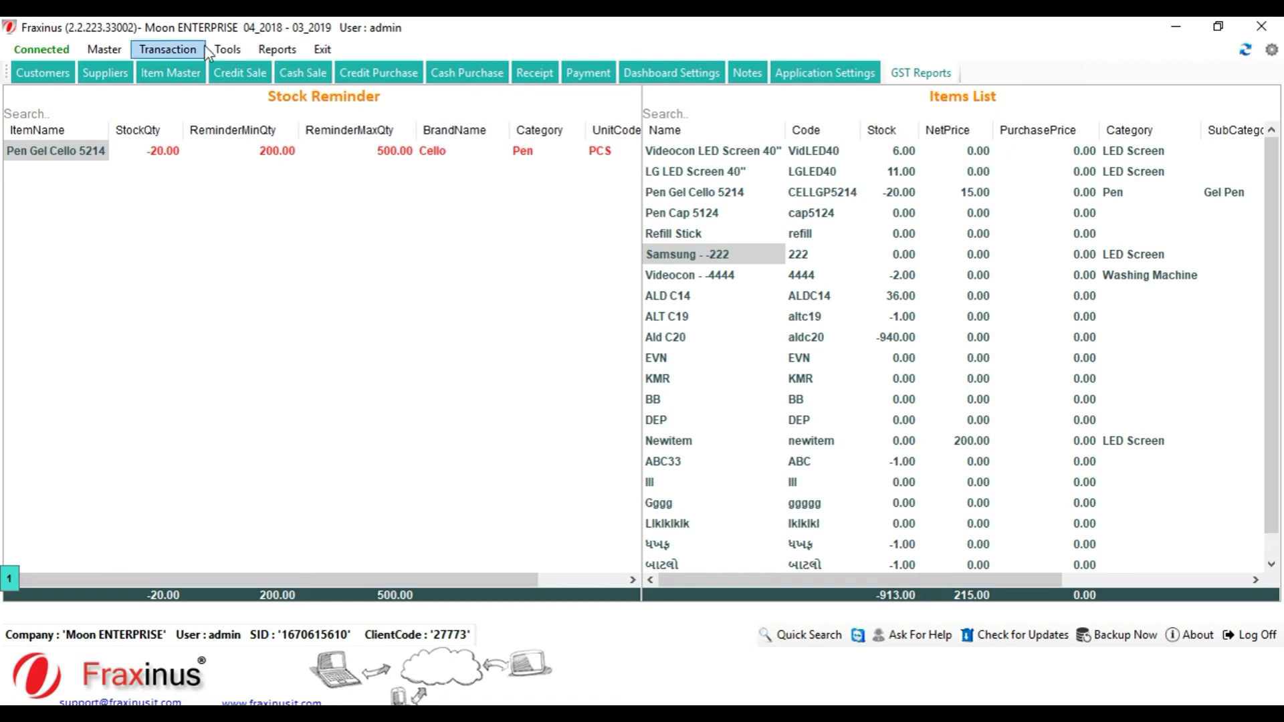
Open the SMS schedule, examine the message for invoice no. 5 and its sending status, and close the schedule.
left_click(277, 50)
mouse_move(228, 52)
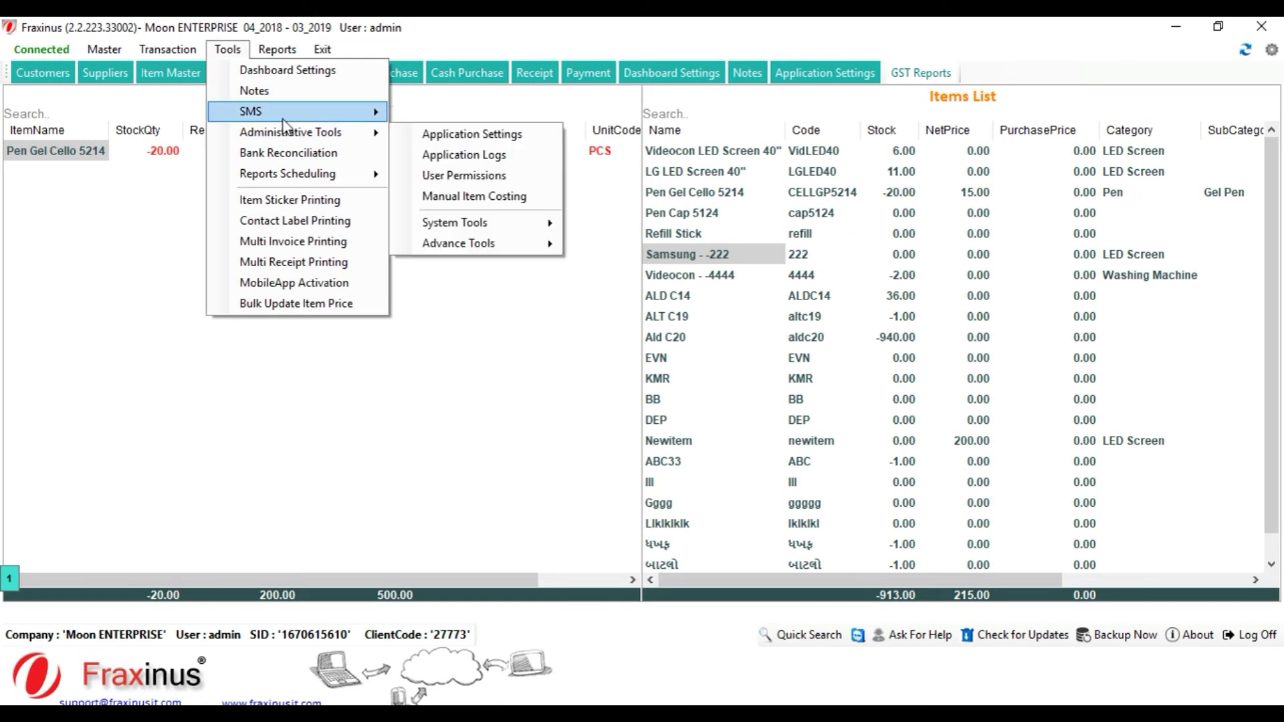
mouse_move(283, 121)
left_click(491, 176)
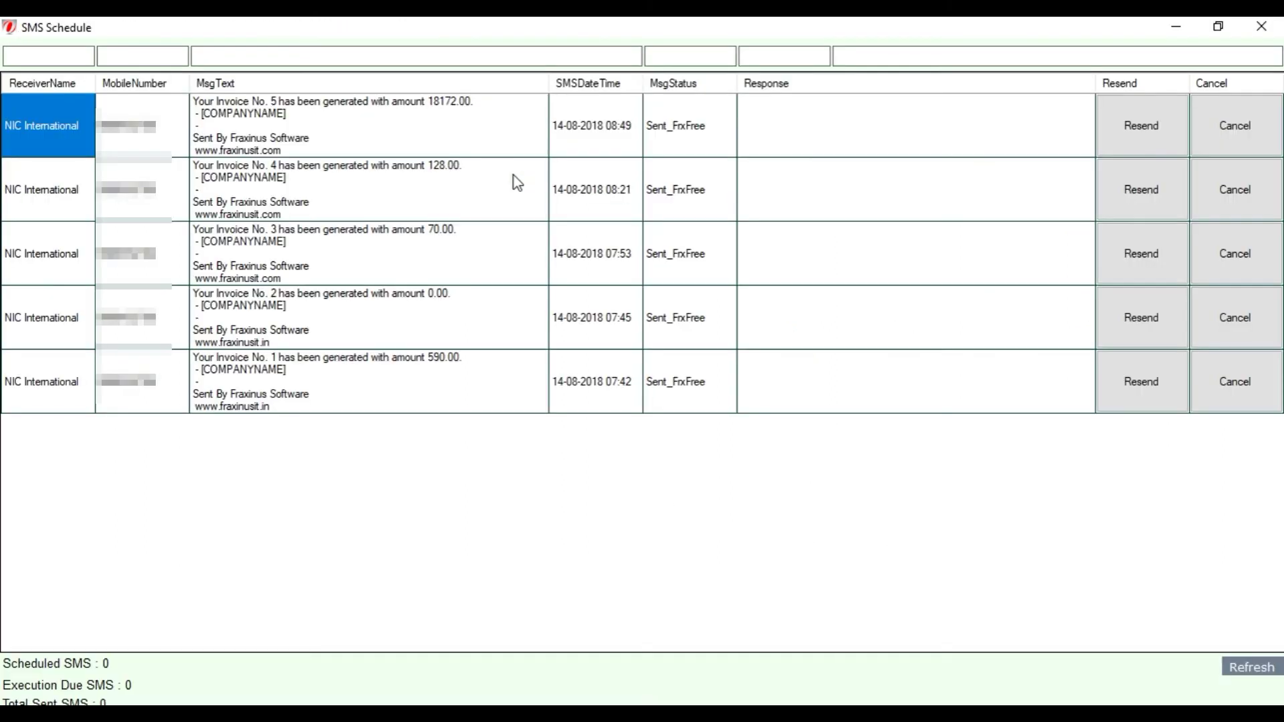
left_click(286, 141)
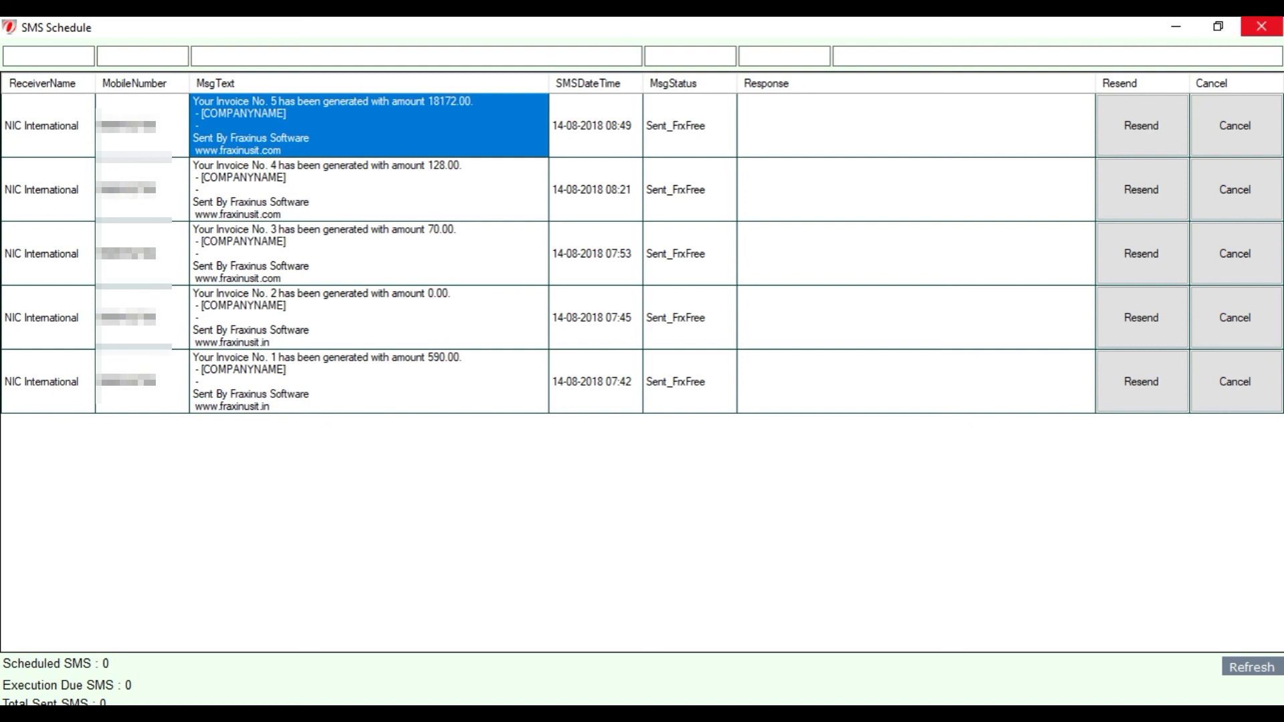
left_click(1262, 27)
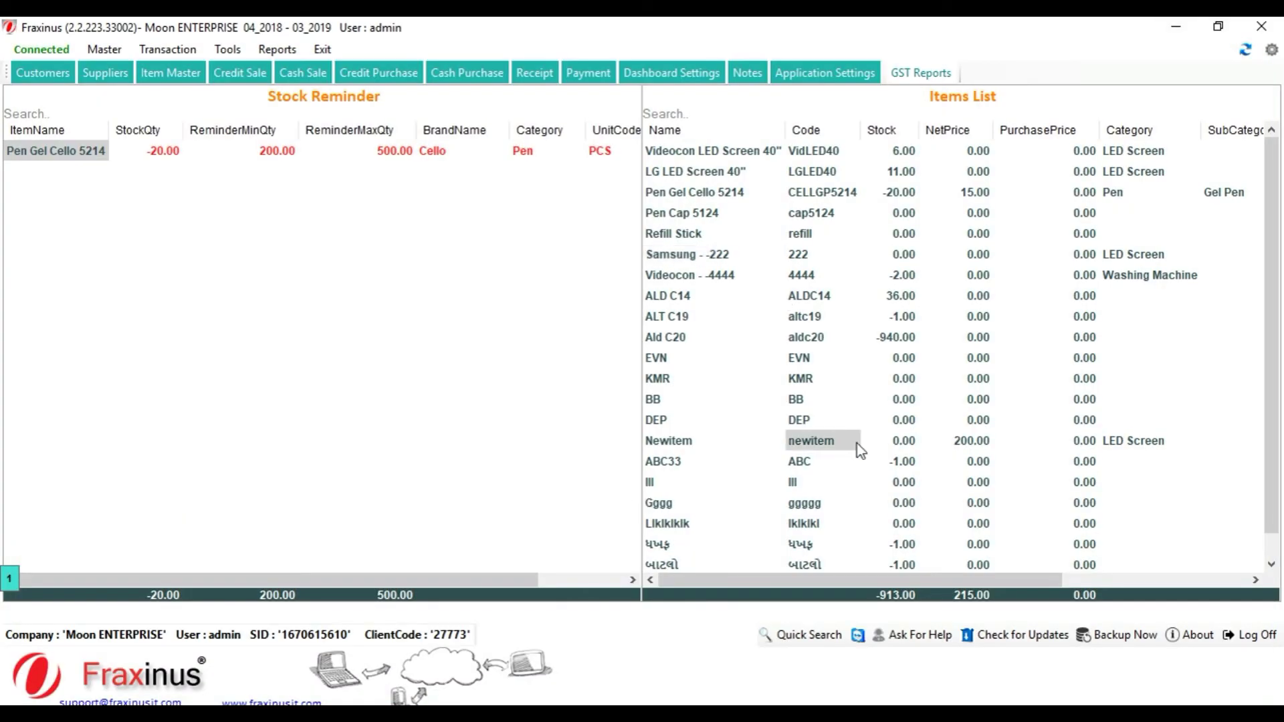
key("Left")
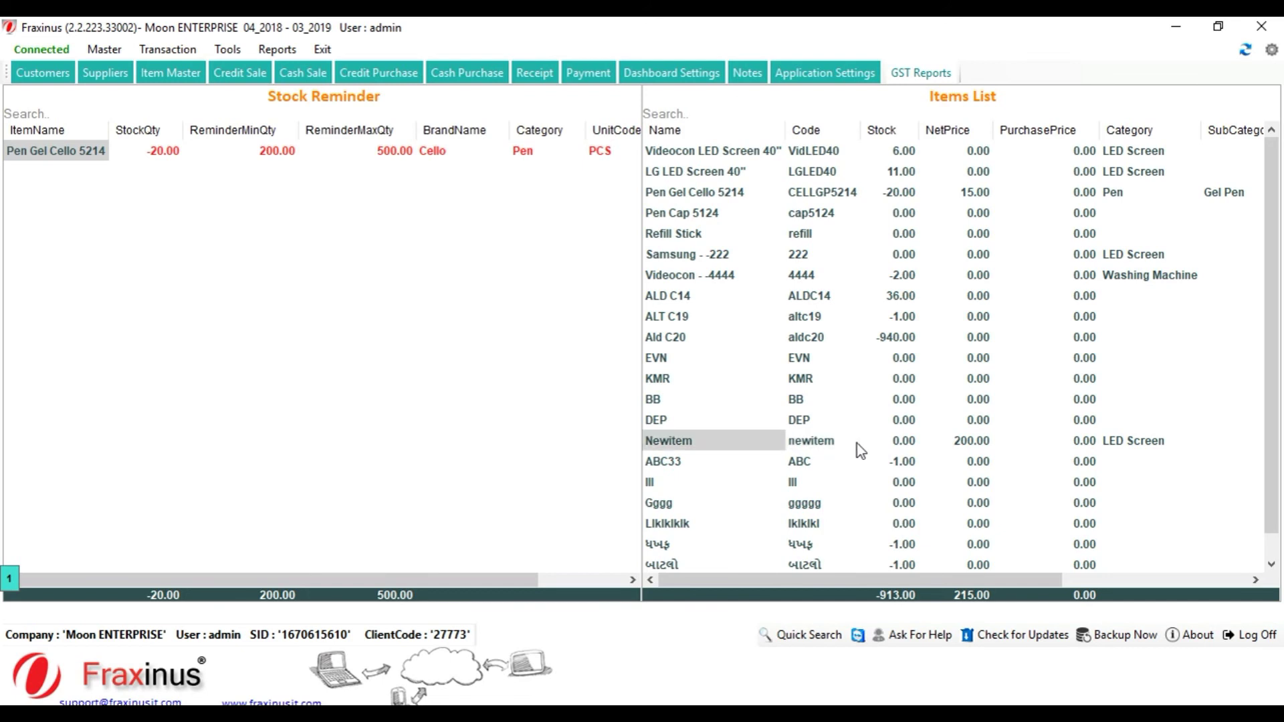
key("Right")
left_click(1004, 443)
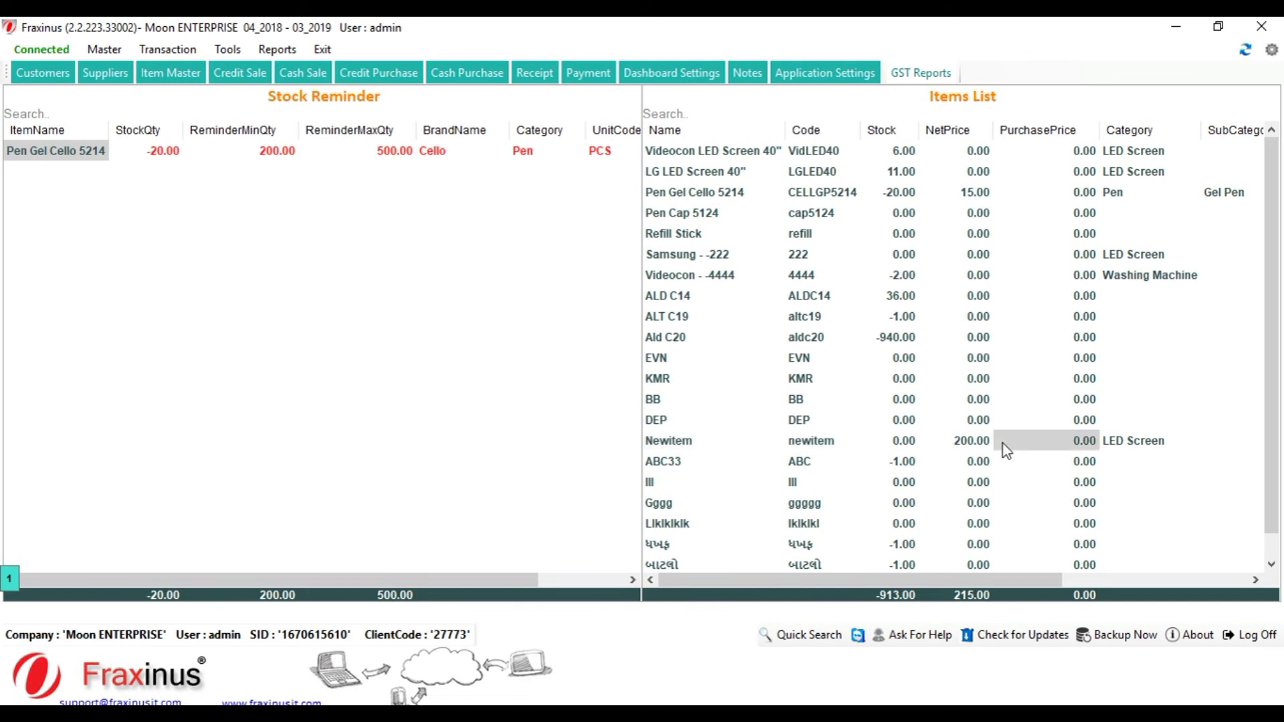
key("Home")
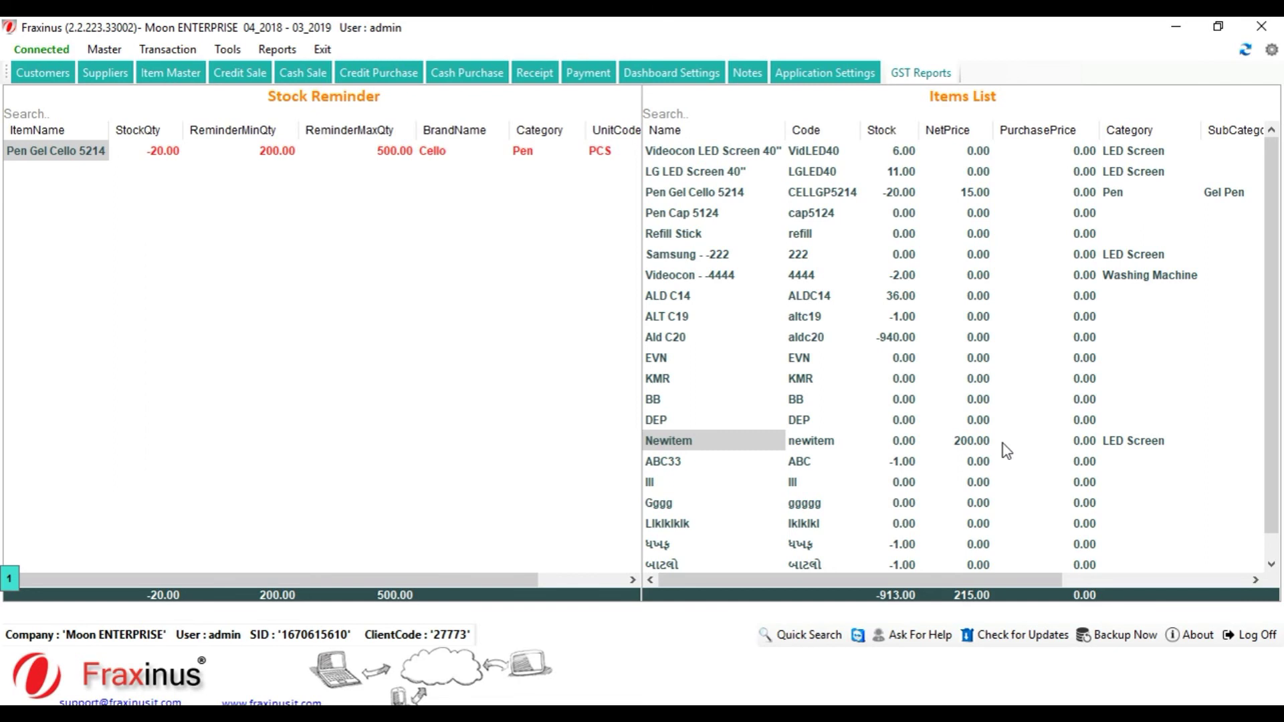
left_click(1003, 444)
key("Home")
View the customer support contact form and close it without submitting a request.
left_click(928, 639)
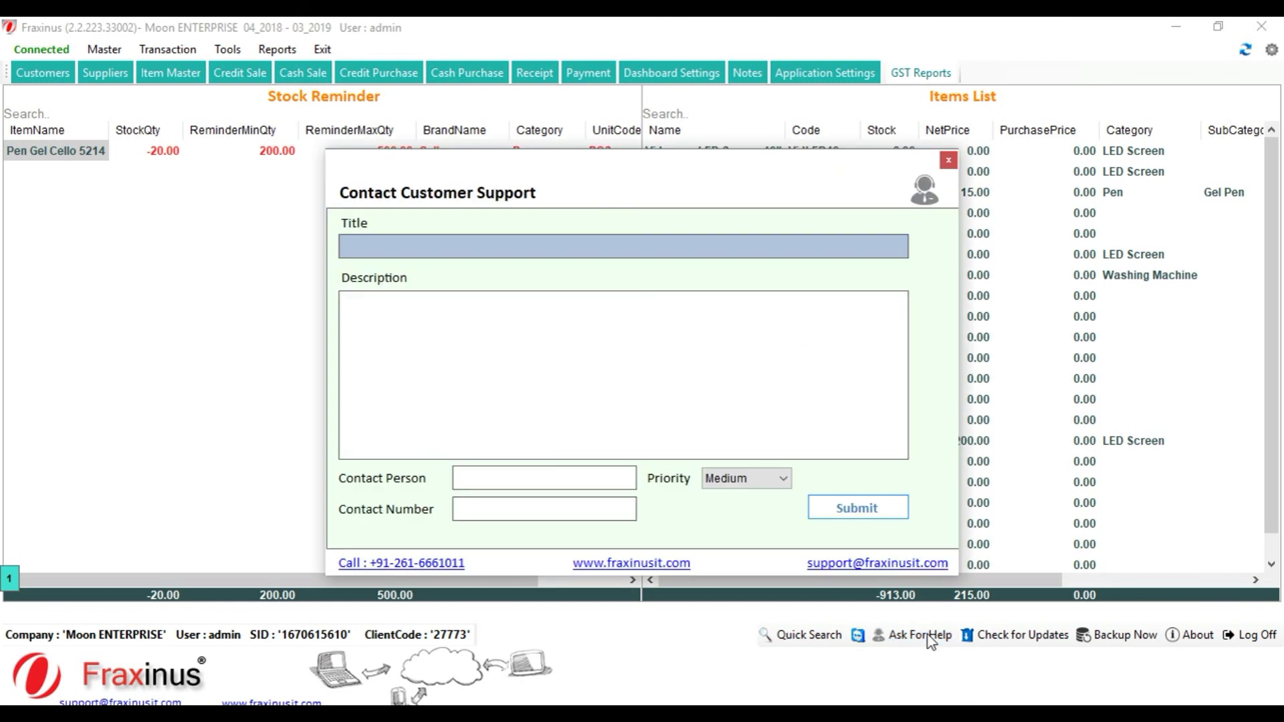
left_click(950, 161)
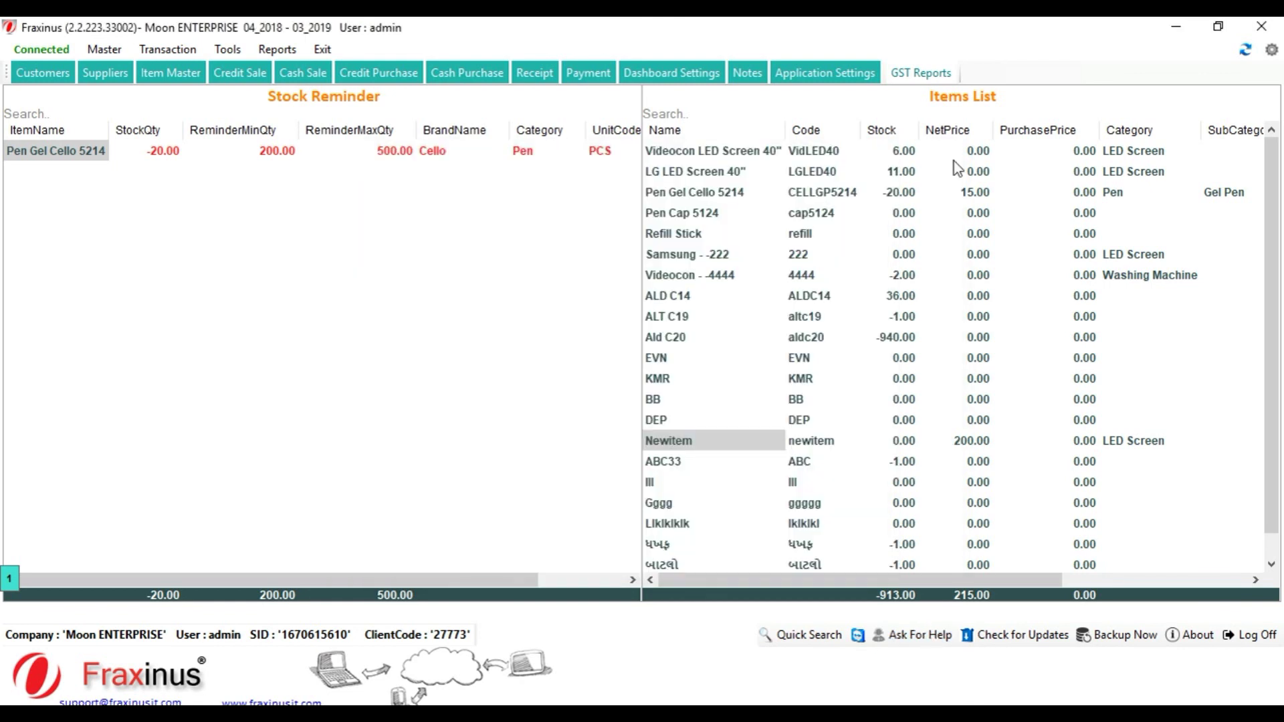